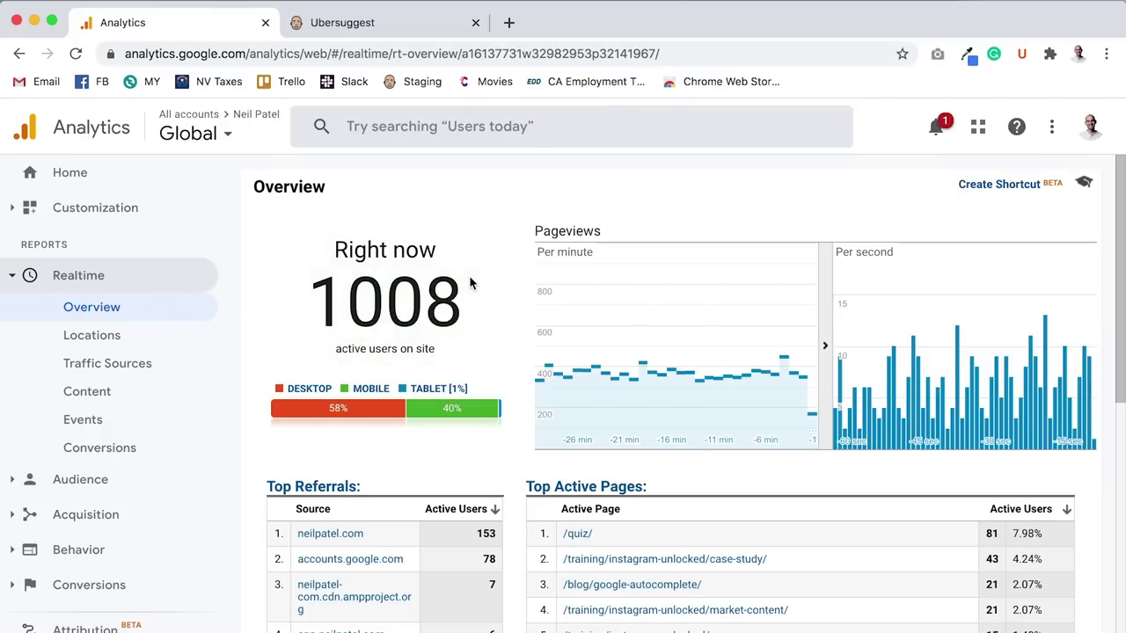
# Step: Review the real-time overview's top referrals, then open the Realtime Traffic Sources report
pyautogui.scroll(-5, 470, 282)
pyautogui.scroll(-3, 470, 283)
pyautogui.scroll(-1, 435, 519)
pyautogui.click(156, 365)
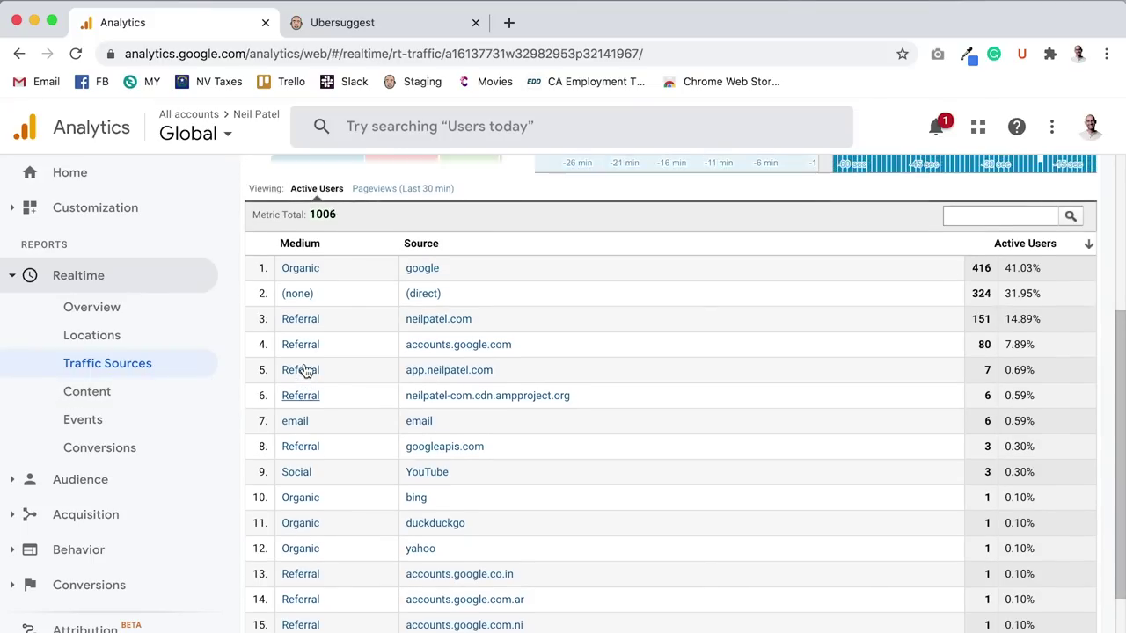
# Step: Return to the Realtime Overview and view Top Social Traffic with YouTube and reddit visitors
pyautogui.scroll(2, 304, 371)
pyautogui.scroll(1, 303, 370)
pyautogui.click(104, 314)
pyautogui.scroll(-2, 381, 476)
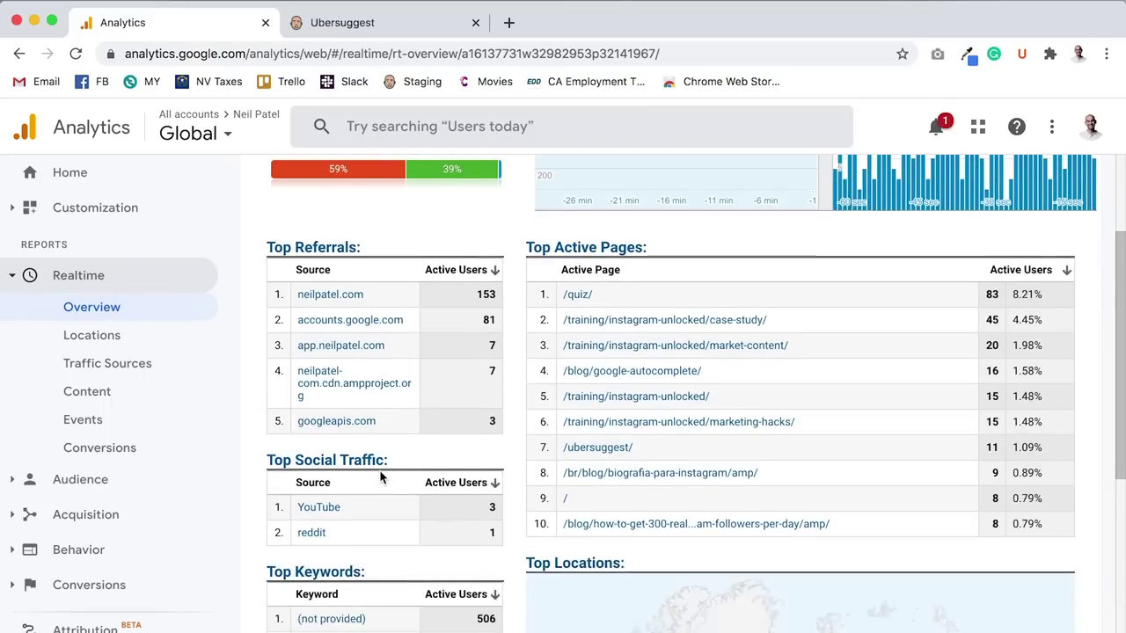
pyautogui.scroll(-3, 381, 475)
# Step: Go to Realtime Traffic Sources and review the organic, direct and referral shares of 1011 users
pyautogui.click(155, 403)
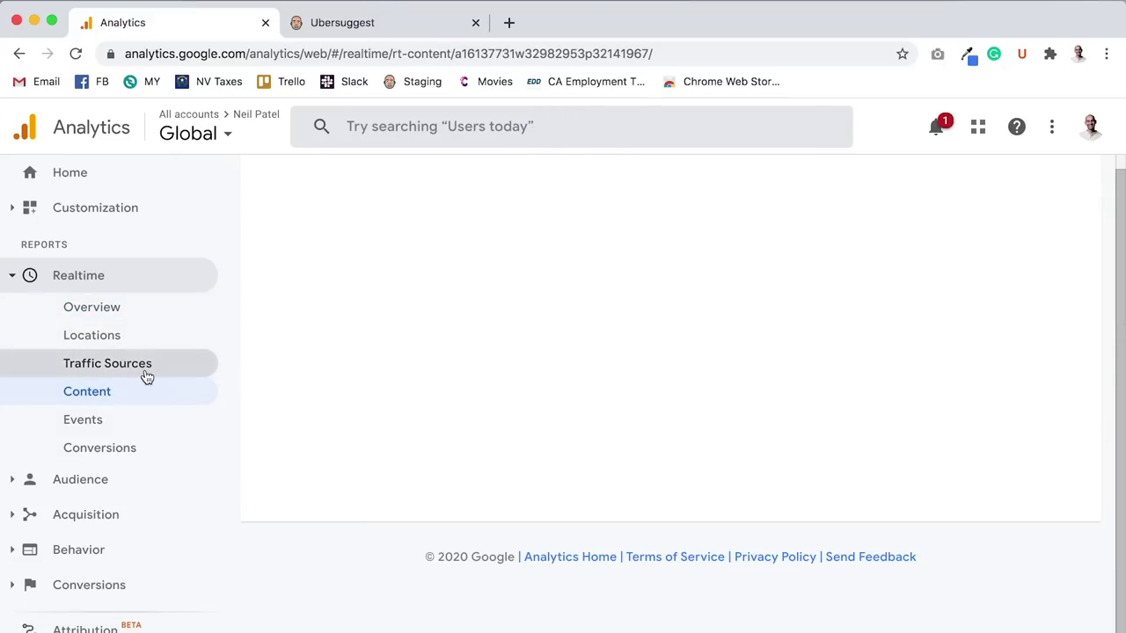
pyautogui.click(146, 376)
pyautogui.scroll(-3, 863, 484)
pyautogui.scroll(-1, 863, 484)
pyautogui.scroll(-3, 968, 608)
pyautogui.scroll(-2, 849, 529)
pyautogui.scroll(7, 850, 529)
pyautogui.scroll(2, 849, 529)
pyautogui.scroll(-5, 1063, 524)
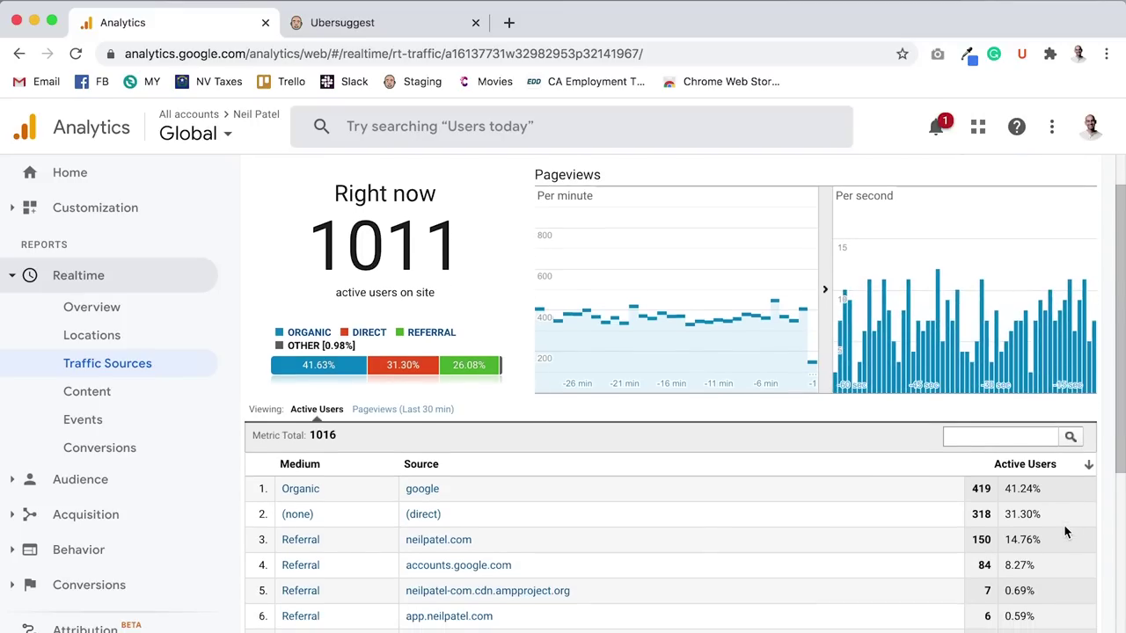
pyautogui.scroll(-1, 1063, 510)
pyautogui.scroll(-2, 566, 352)
# Step: Filter real-time traffic sources to Social, then replace that filter with Organic
pyautogui.click(295, 464)
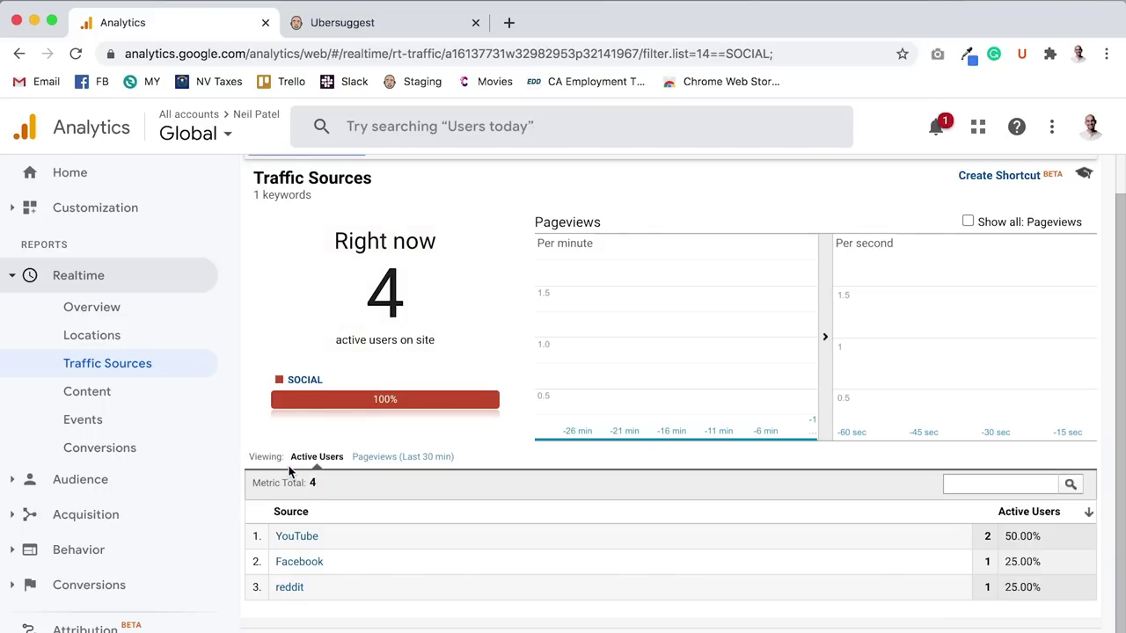
pyautogui.scroll(1, 358, 387)
pyautogui.click(355, 186)
pyautogui.click(301, 544)
pyautogui.click(385, 24)
# Step: Run a Ubersuggest domain analysis for neilpatel.com
pyautogui.click(365, 212)
pyautogui.write('neilpatel.co')
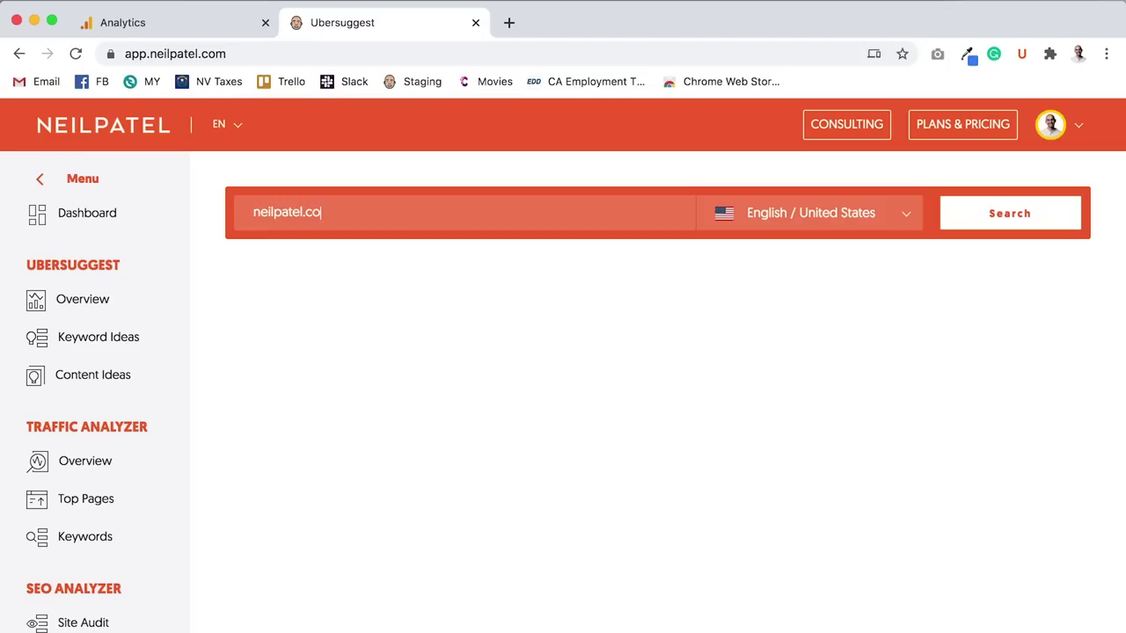
pyautogui.write('m')
pyautogui.press('Return')
pyautogui.scroll(-3, 416, 428)
pyautogui.scroll(-15, 416, 429)
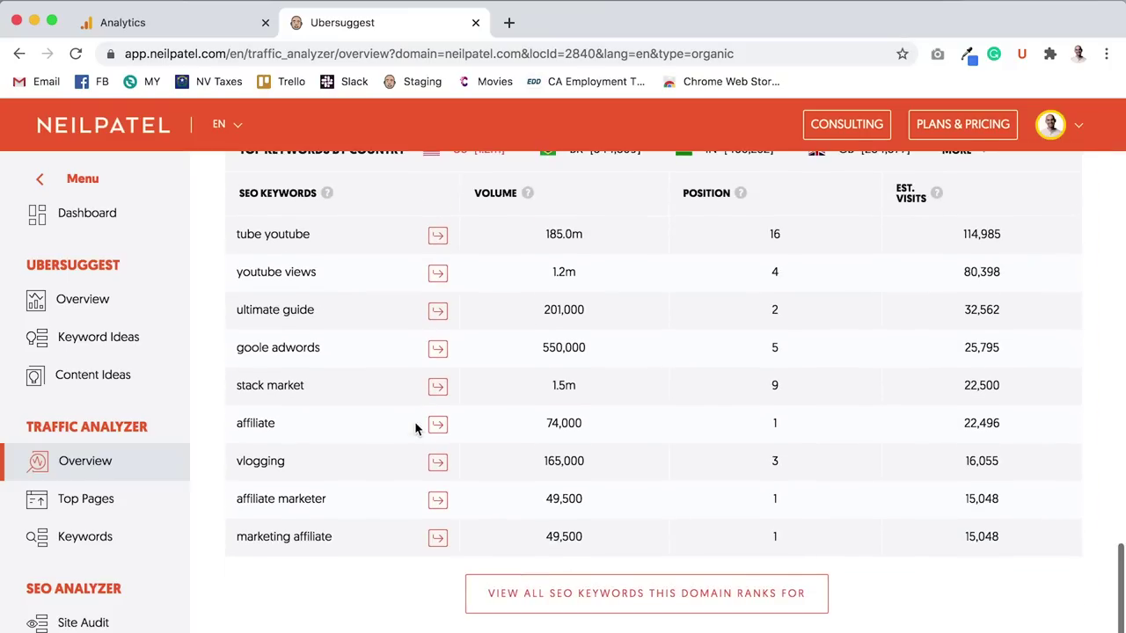
pyautogui.scroll(5, 415, 423)
pyautogui.scroll(4, 414, 445)
# Step: List neilpatel.com's top pages with estimated visits, backlinks and social shares
pyautogui.click(126, 500)
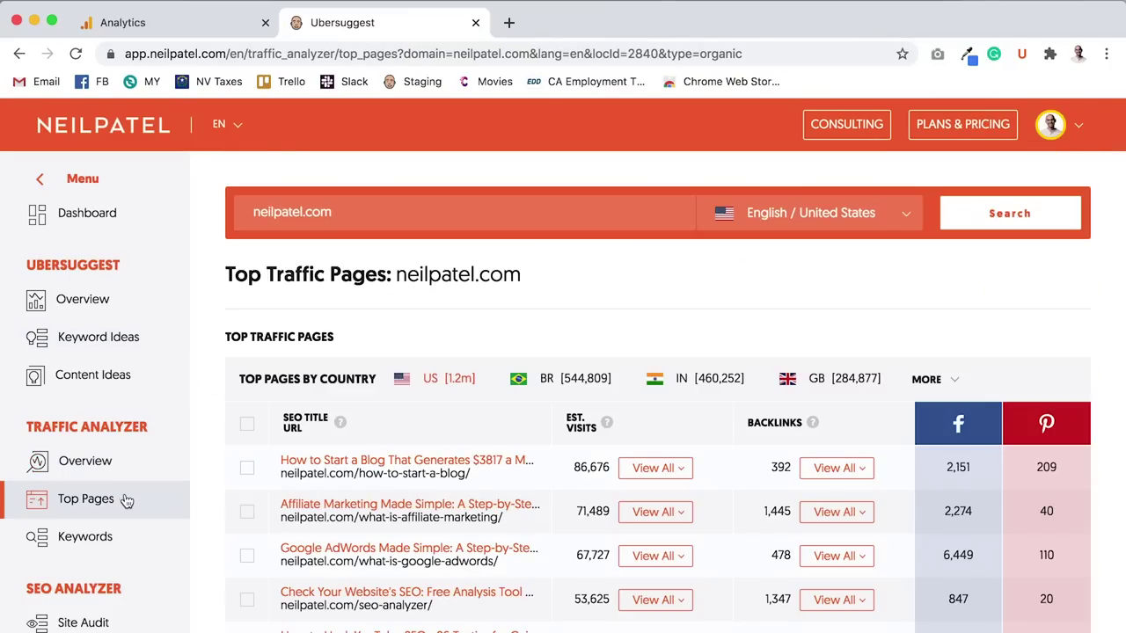
pyautogui.scroll(-5, 616, 396)
pyautogui.scroll(-4, 965, 471)
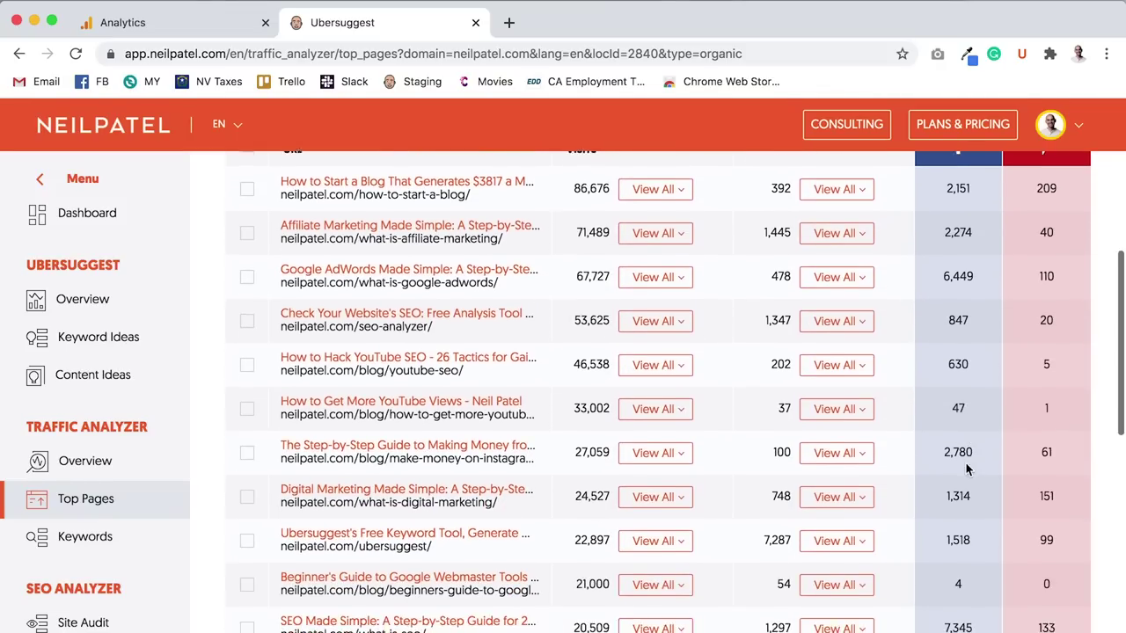
pyautogui.scroll(-2, 966, 470)
pyautogui.scroll(-10, 966, 466)
pyautogui.scroll(6, 968, 469)
pyautogui.scroll(3, 972, 366)
# Step: Highlight the 7,345 and 847 Facebook share counts in the top pages table
pyautogui.doubleClick(967, 361)
pyautogui.scroll(7, 966, 361)
pyautogui.doubleClick(957, 376)
pyautogui.click(954, 461)
pyautogui.scroll(5, 538, 472)
pyautogui.click(138, 314)
# Step: Look up 'digital marketing' in Keyword Overview: 60,500 volume, SEO difficulty 51, CPC $11.57
pyautogui.click(323, 214)
pyautogui.write('di')
pyautogui.press('BackSpace')
pyautogui.write('marketing')
pyautogui.press('Return')
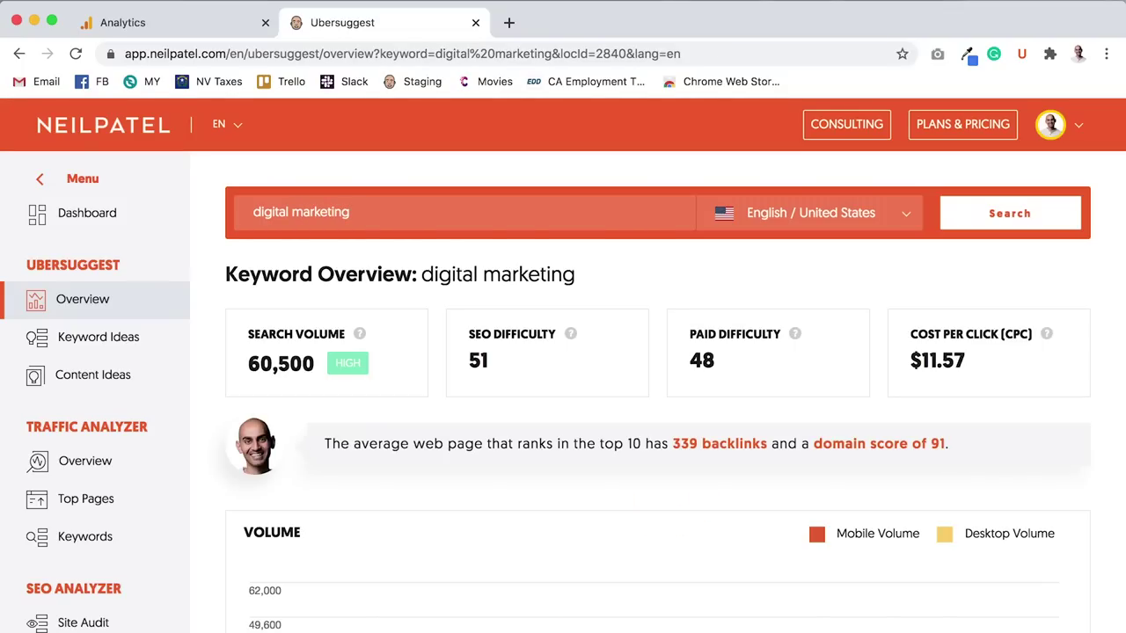
pyautogui.scroll(-15, 529, 387)
pyautogui.click(639, 606)
# Step: Review the first page of digital marketing content ideas and advance to page two
pyautogui.scroll(-2, 639, 604)
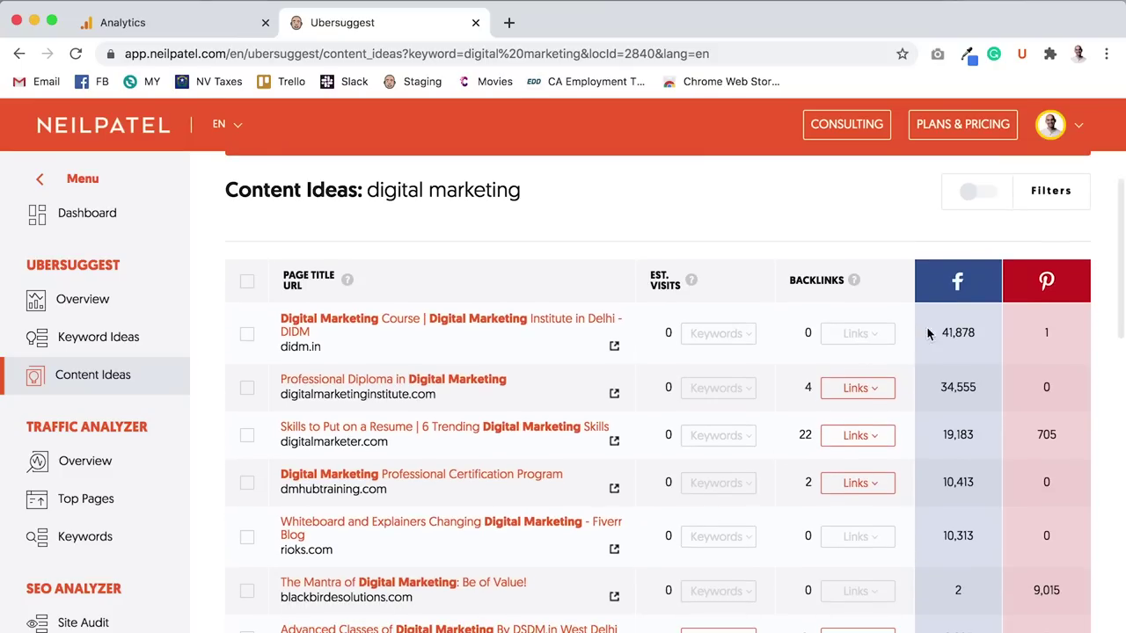
pyautogui.scroll(-1, 963, 508)
pyautogui.scroll(-3, 711, 288)
pyautogui.scroll(-6, 721, 484)
pyautogui.scroll(-15, 723, 486)
pyautogui.click(377, 607)
pyautogui.scroll(-10, 526, 540)
pyautogui.scroll(-6, 526, 540)
pyautogui.scroll(-8, 528, 541)
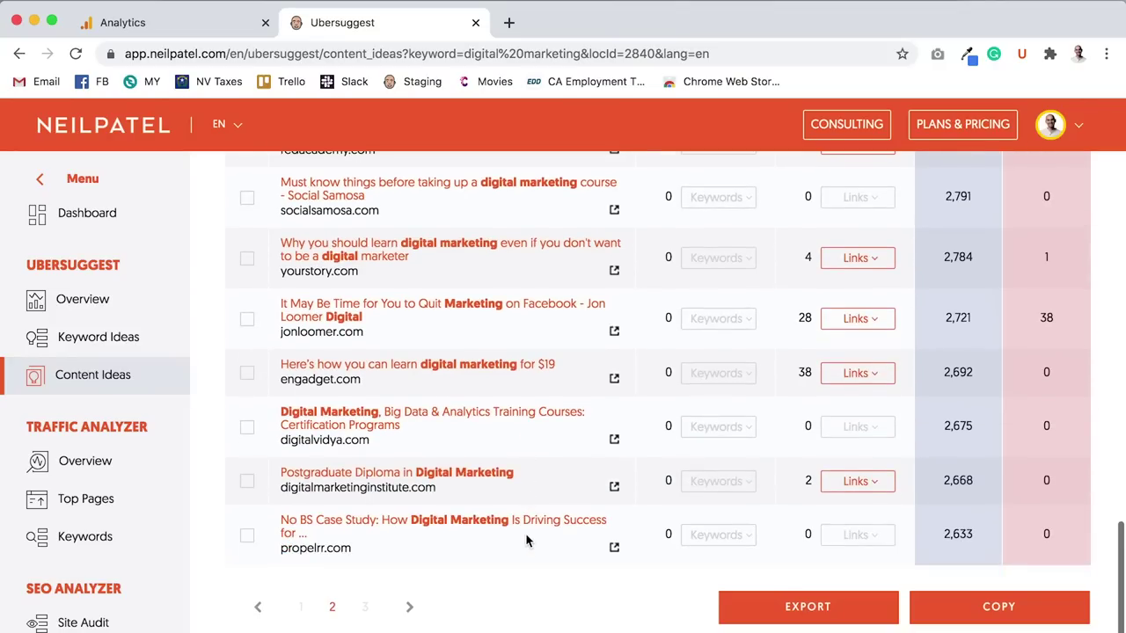
# Step: Page through two further pages of digital marketing content ideas
pyautogui.click(403, 612)
pyautogui.scroll(-1, 1000, 542)
pyautogui.scroll(-8, 764, 374)
pyautogui.scroll(-10, 764, 374)
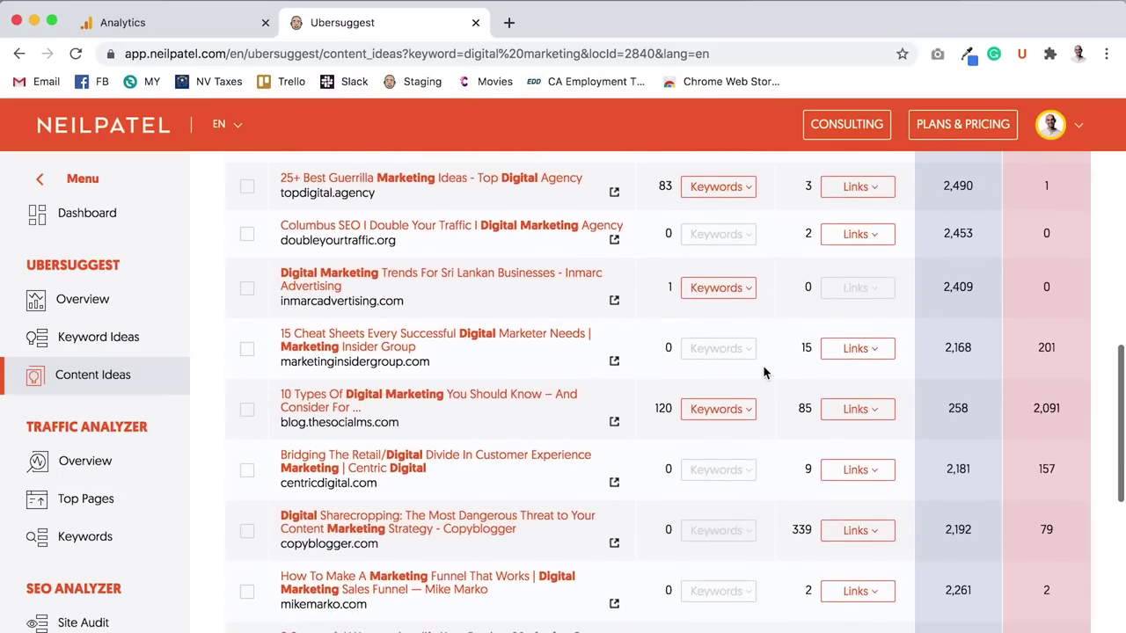
pyautogui.scroll(-3, 764, 374)
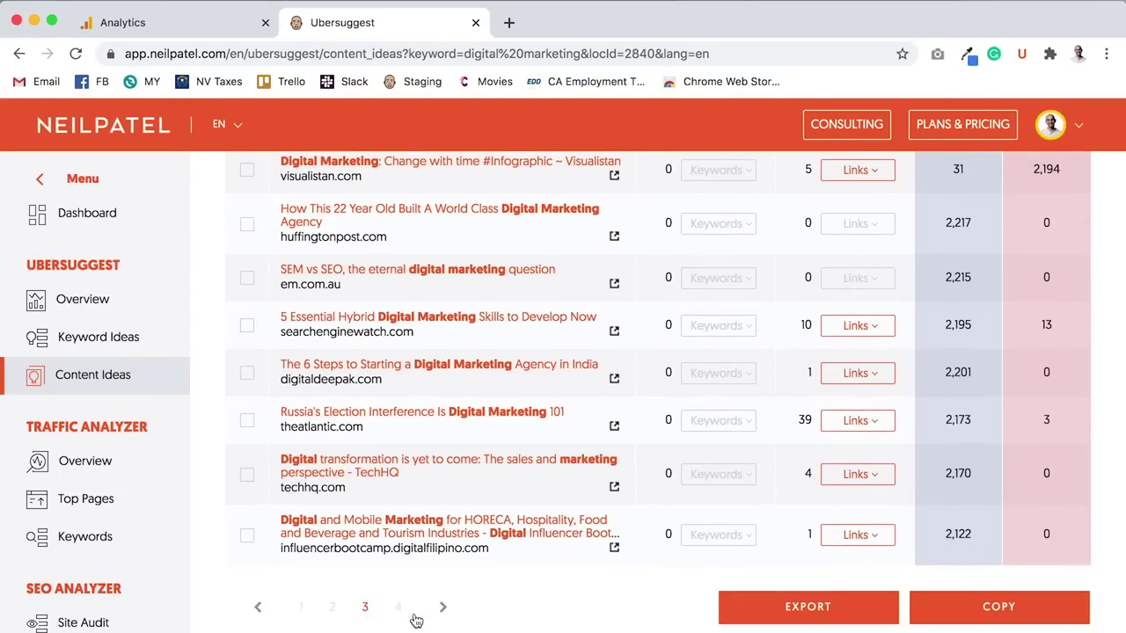
pyautogui.click(447, 613)
pyautogui.scroll(-4, 540, 525)
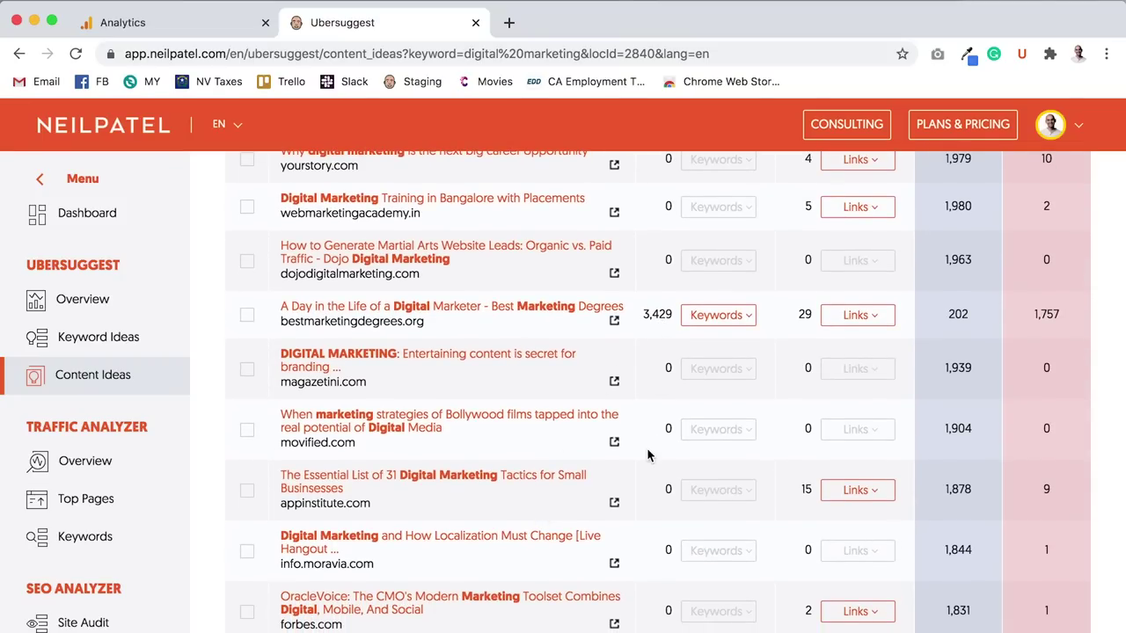
pyautogui.scroll(-5, 656, 454)
pyautogui.scroll(-8, 648, 455)
pyautogui.scroll(5, 479, 632)
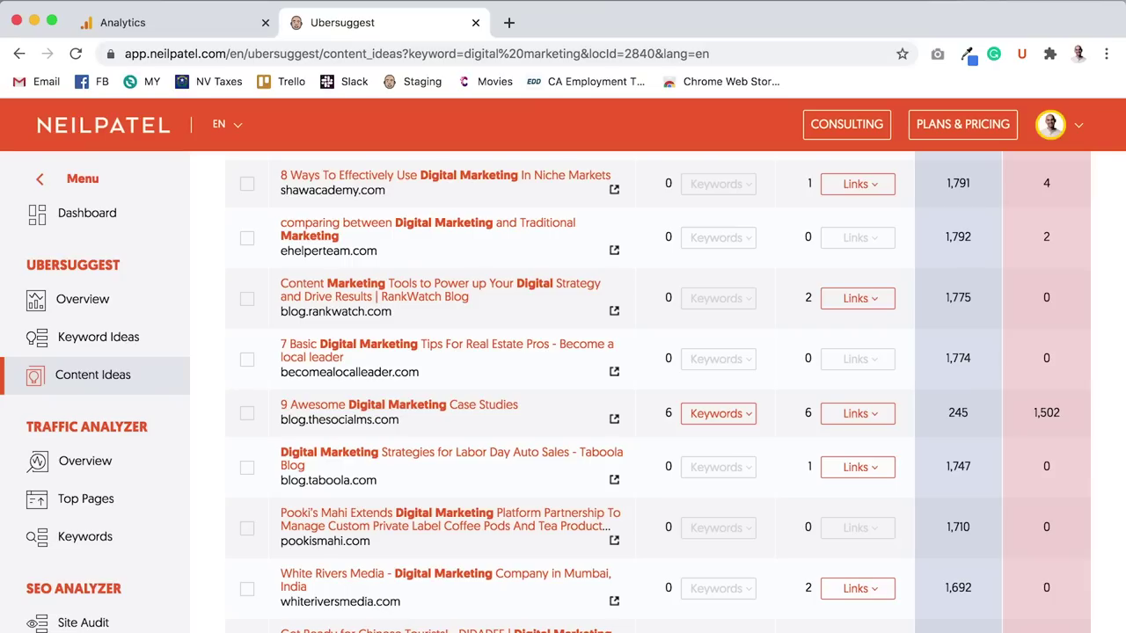
pyautogui.scroll(10, 658, 392)
pyautogui.tripleClick(320, 220)
# Step: Look up 'how to tie a tie' in Keyword Overview: 450,000 volume, SEO difficulty 36
pyautogui.click(70, 299)
pyautogui.doubleClick(436, 209)
pyautogui.tripleClick(435, 209)
pyautogui.write('how to tie a tie')
pyautogui.press('Return')
pyautogui.scroll(-1, 583, 377)
pyautogui.scroll(-3, 583, 378)
pyautogui.scroll(3, 1064, 563)
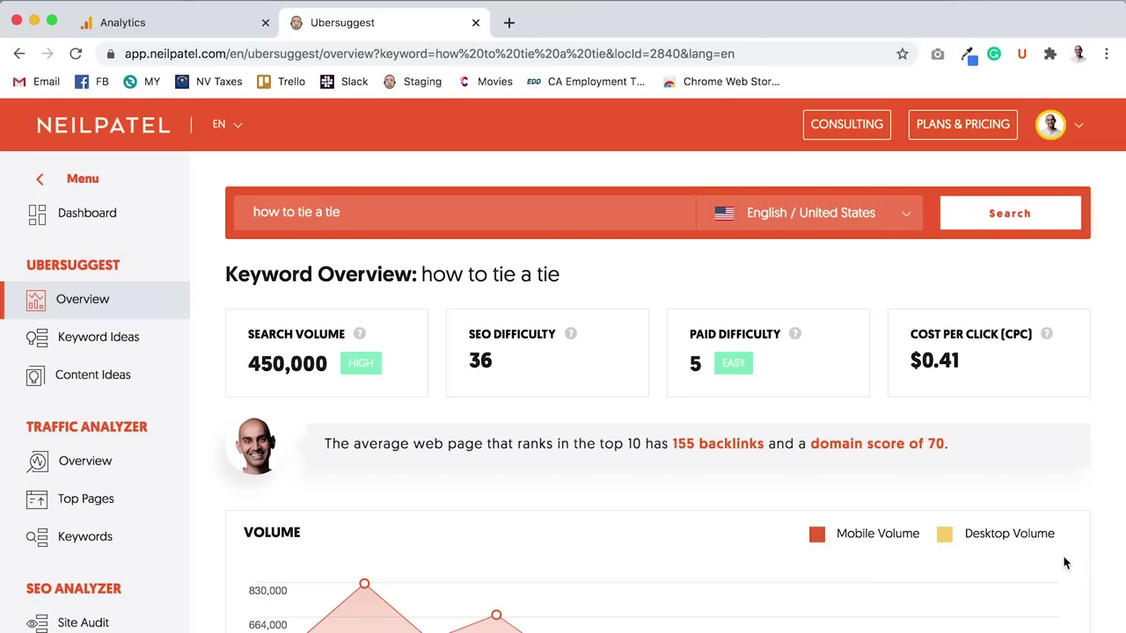
pyautogui.click(574, 220)
# Step: Google 'digital marketing' in a new tab and review results showing 60,500 searches and $11.57 CPC
pyautogui.press('super+t')
pyautogui.write('digital marketing')
pyautogui.press('Return')
pyautogui.scroll(-5, 540, 378)
pyautogui.scroll(-2, 540, 378)
pyautogui.scroll(-3, 500, 297)
pyautogui.scroll(-10, 415, 522)
pyautogui.scroll(7, 417, 509)
pyautogui.scroll(3, 338, 286)
pyautogui.scroll(-8, 434, 479)
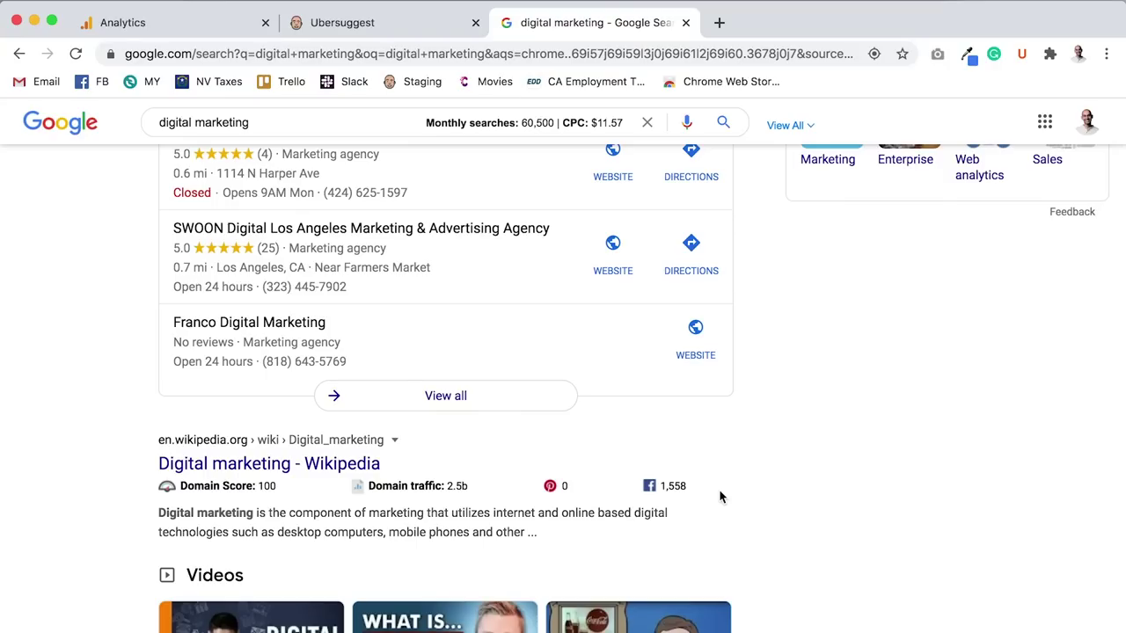
pyautogui.click(392, 22)
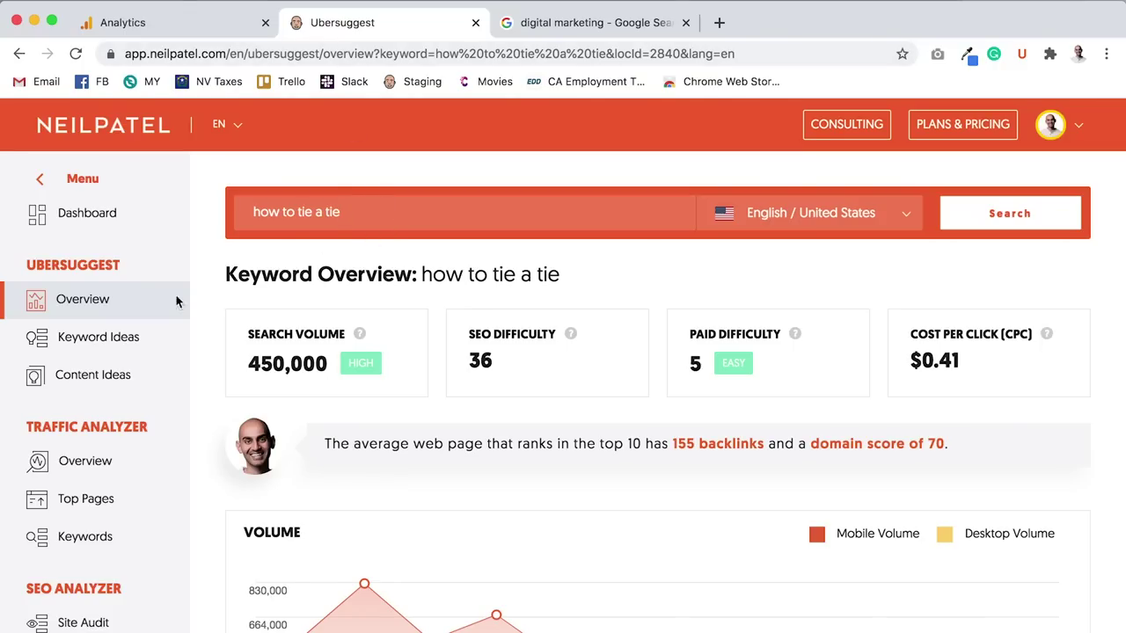
# Step: Browse the 391 keyword ideas for 'how to tie a tie'
pyautogui.click(103, 339)
pyautogui.scroll(-3, 263, 466)
pyautogui.scroll(-1, 290, 493)
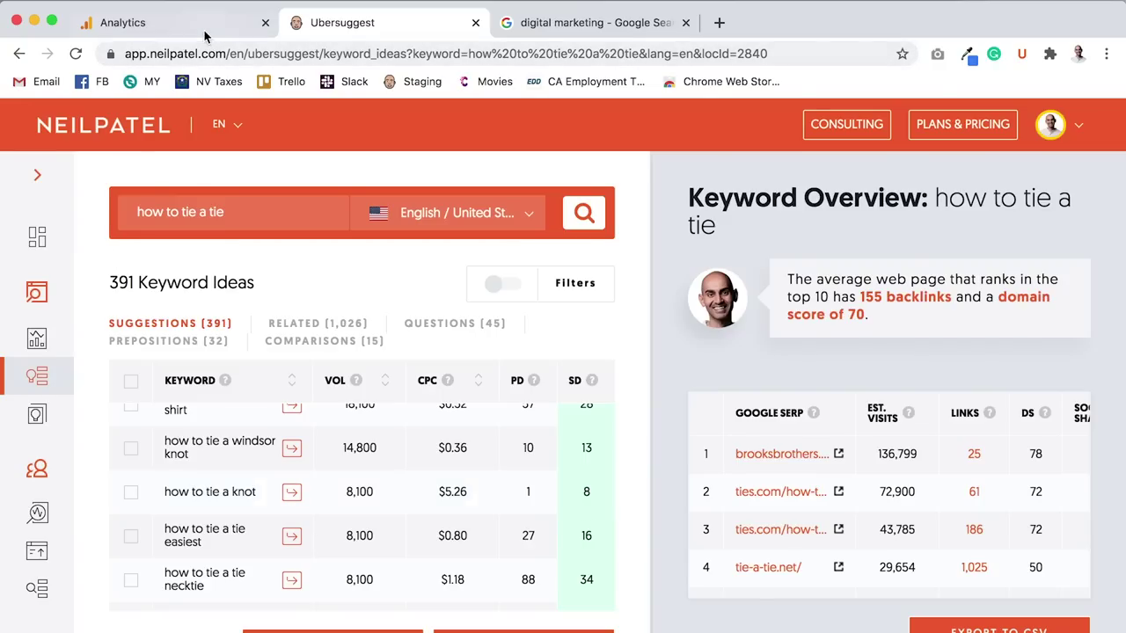
pyautogui.click(205, 34)
# Step: Replace the Organic medium filter with Social, showing 13 active users (Facebook 4, reddit 1)
pyautogui.scroll(-2, 481, 366)
pyautogui.scroll(2, 480, 366)
pyautogui.click(360, 185)
pyautogui.scroll(-3, 330, 469)
pyautogui.click(297, 547)
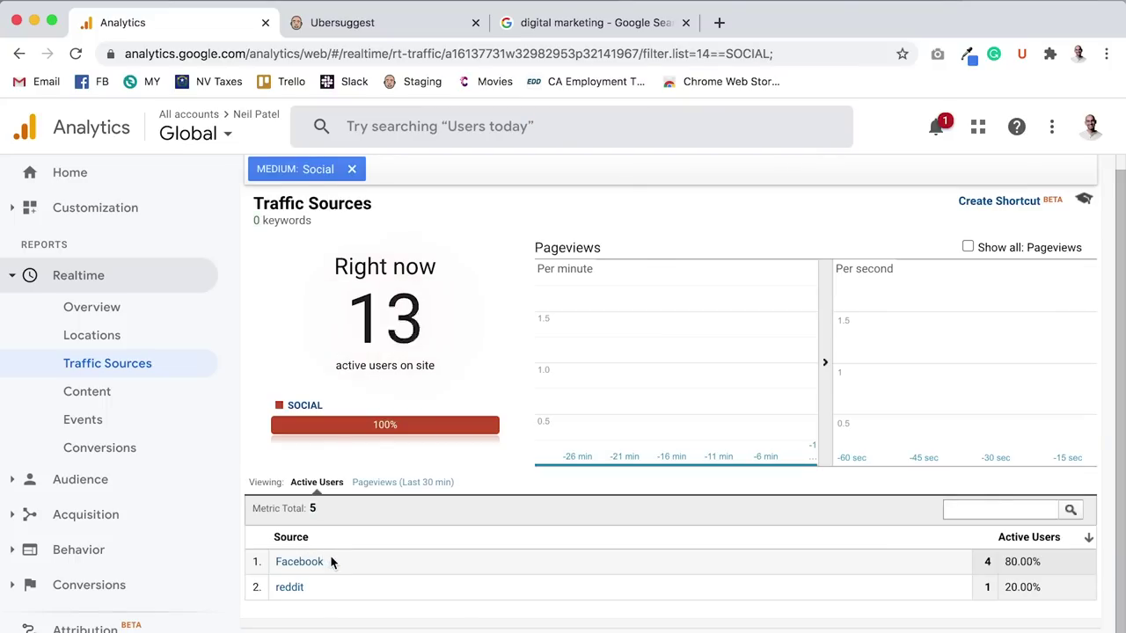